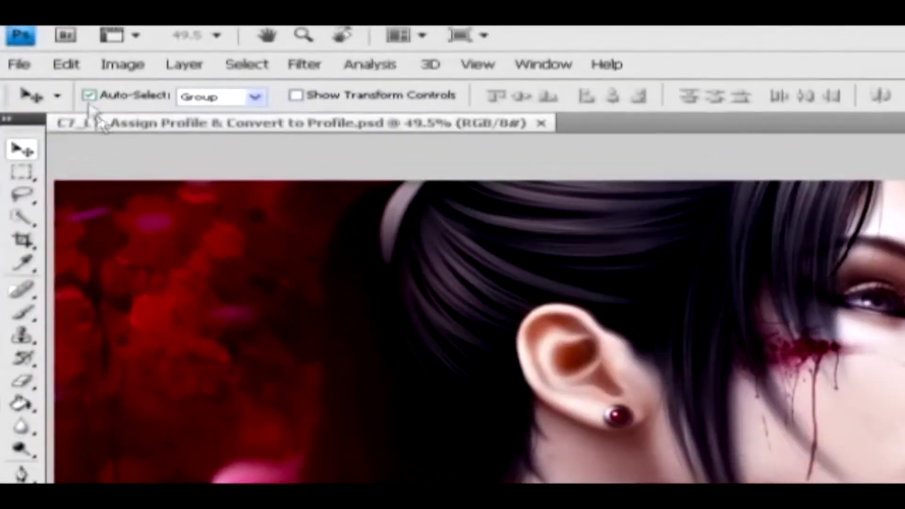
# - Open Assign Profile and choose to assign a specific profile, Adobe RGB (1998)
pyautogui.click(100, 54)
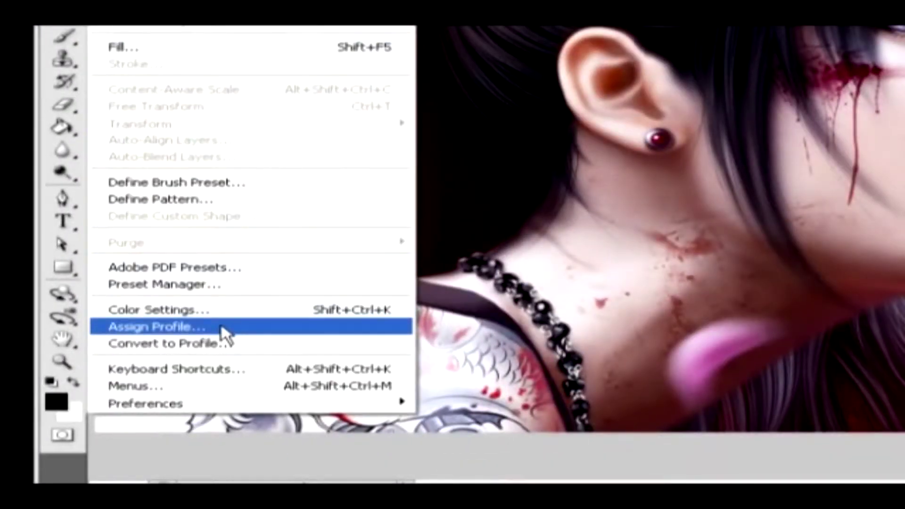
pyautogui.click(224, 333)
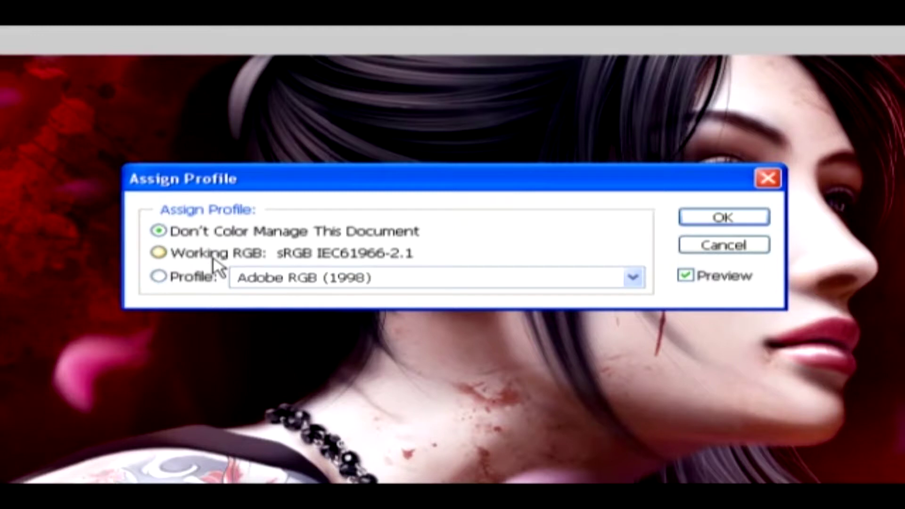
pyautogui.click(178, 282)
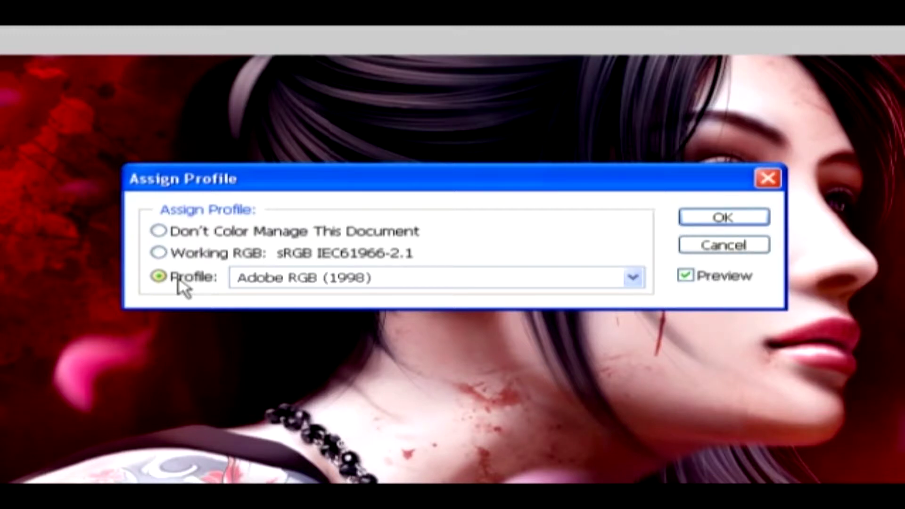
# - Preview Apple RGB, ColorMatch RGB, ProPhoto RGB, sRGB, e-sRGB and camera profiles, then cancel
pyautogui.click(395, 283)
pyautogui.click(396, 284)
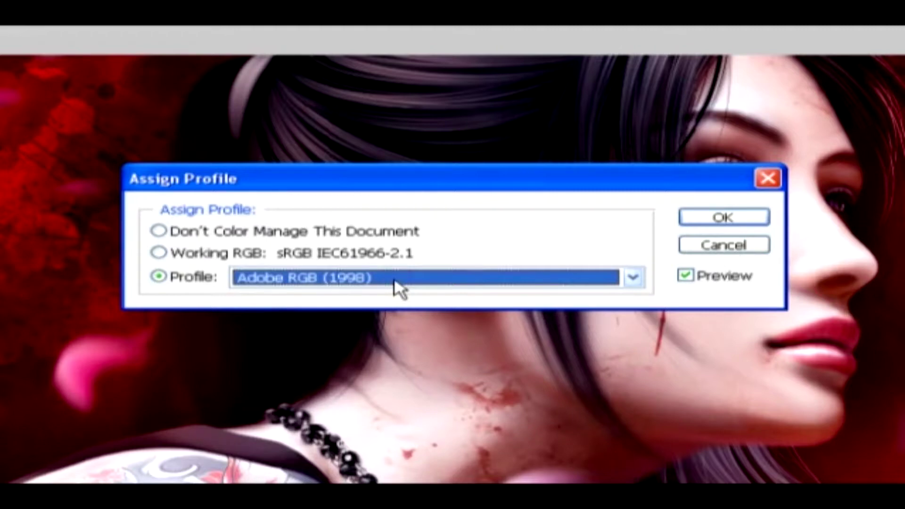
pyautogui.press('Down')
pyautogui.press('Down')
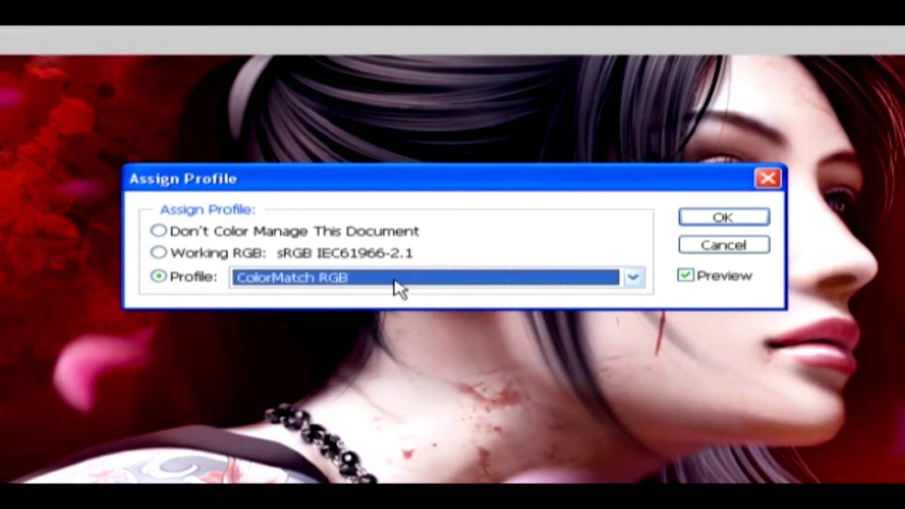
pyautogui.press('Down')
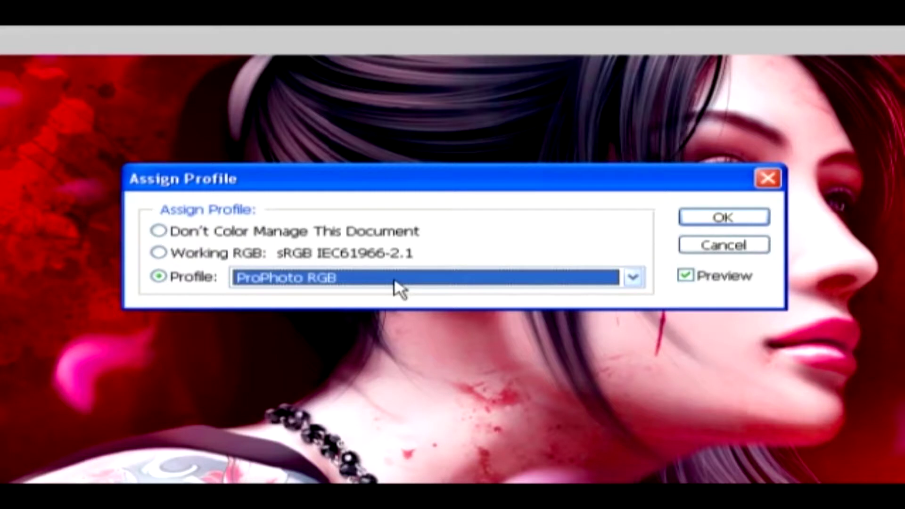
pyautogui.press('Down')
pyautogui.press('Down')
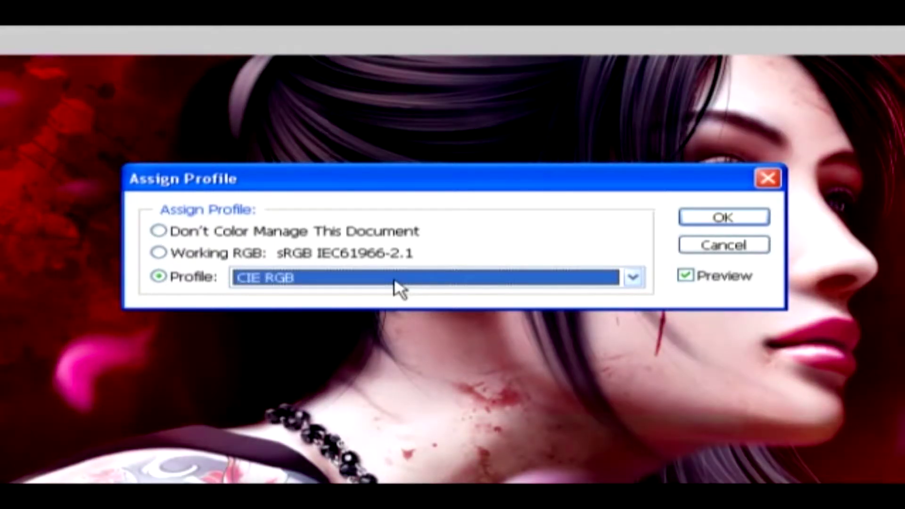
pyautogui.press('Down')
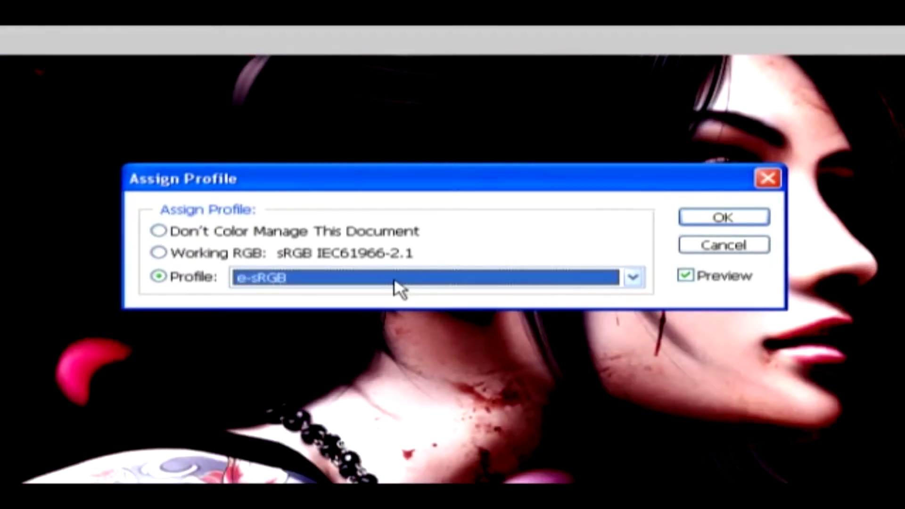
pyautogui.press('Down')
pyautogui.press('Down')
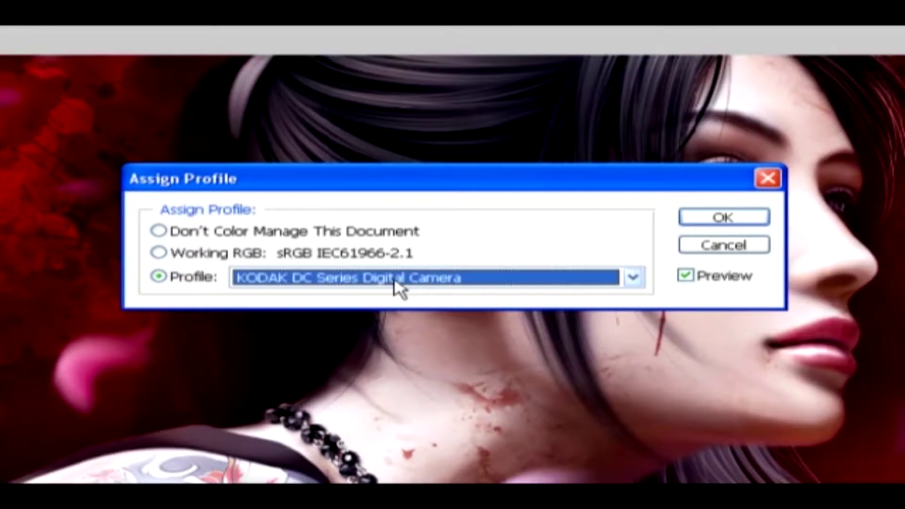
pyautogui.press('Down')
pyautogui.press('Down')
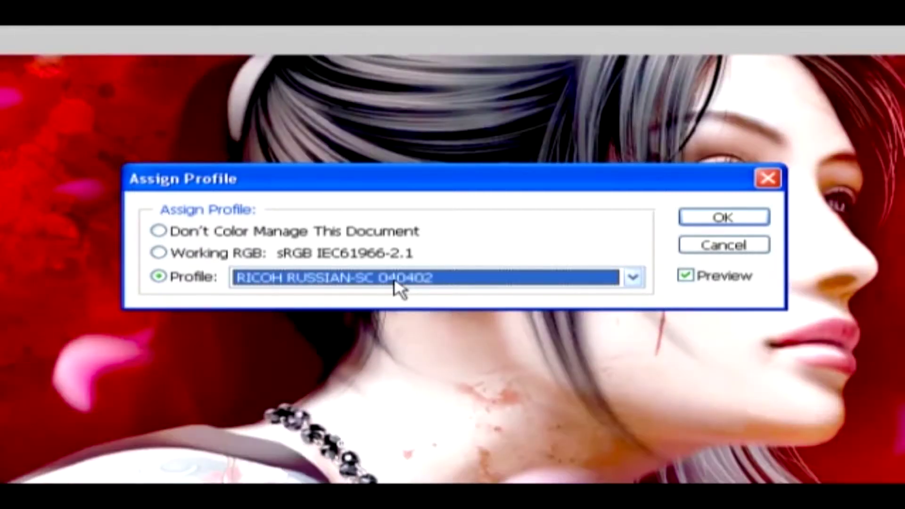
pyautogui.press('Down')
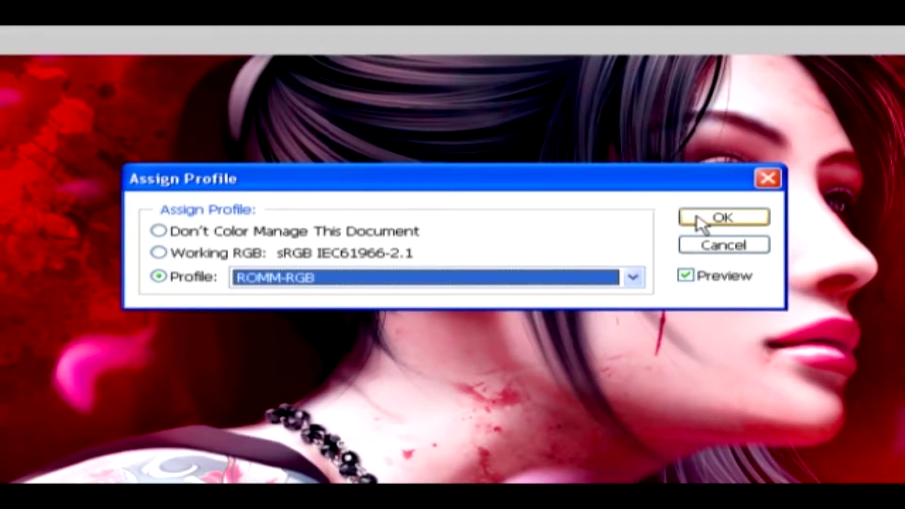
pyautogui.click(725, 246)
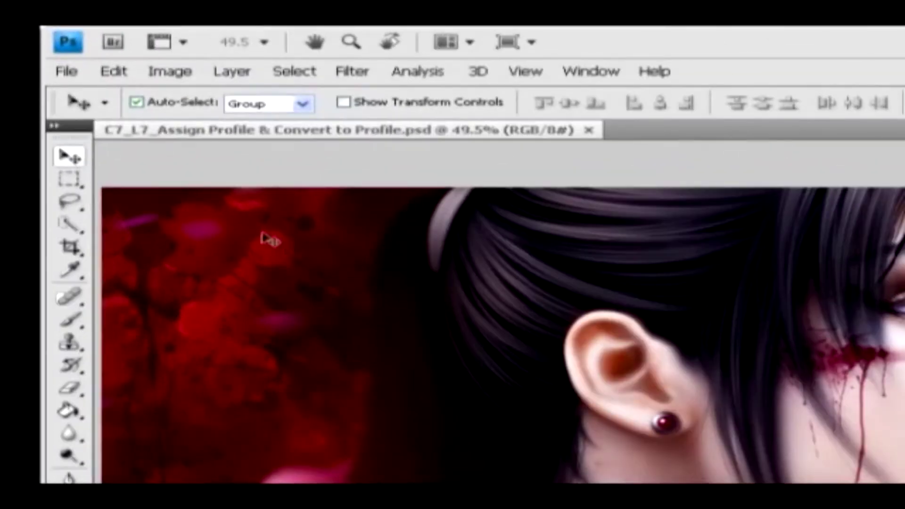
# - Open Convert to Profile, converting from sRGB IEC61966-2.1 to Working CMYK
pyautogui.click(105, 70)
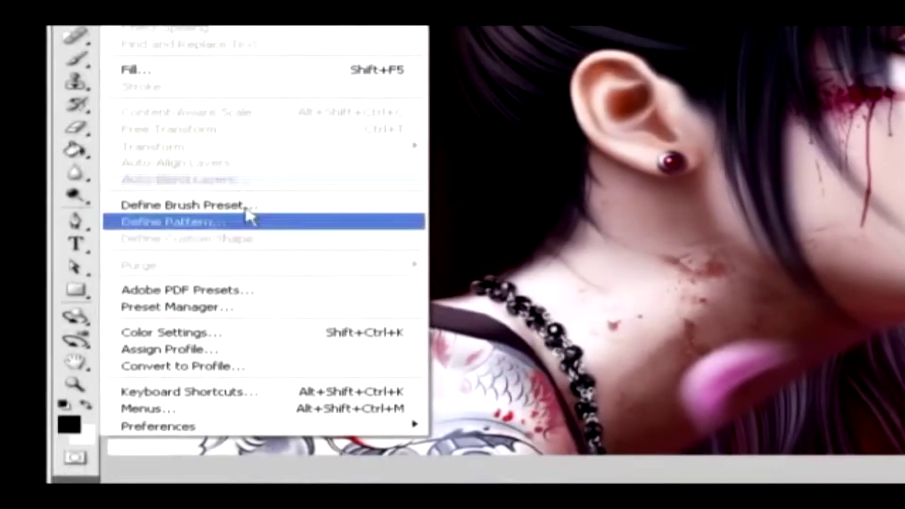
pyautogui.click(241, 366)
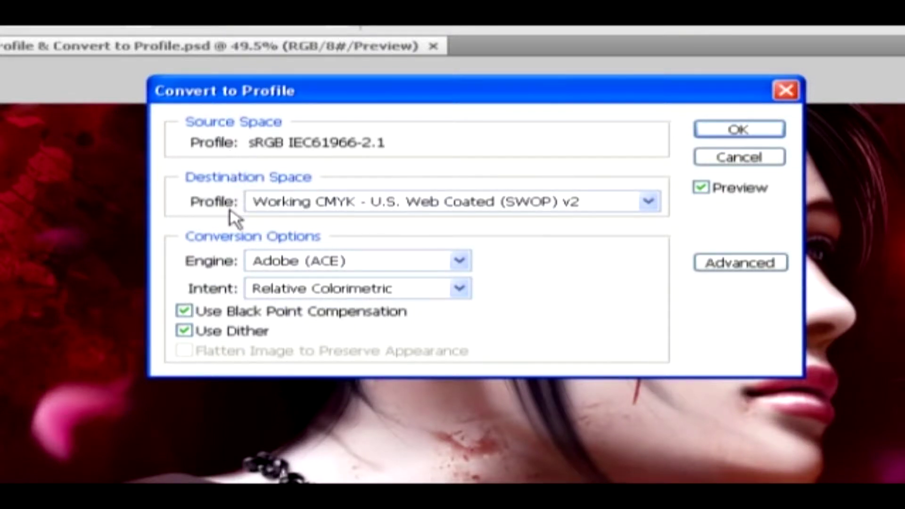
# - Set the destination to U.S. Web Coated (SWOP) v2 and keep the Adobe (ACE) engine
pyautogui.click(383, 213)
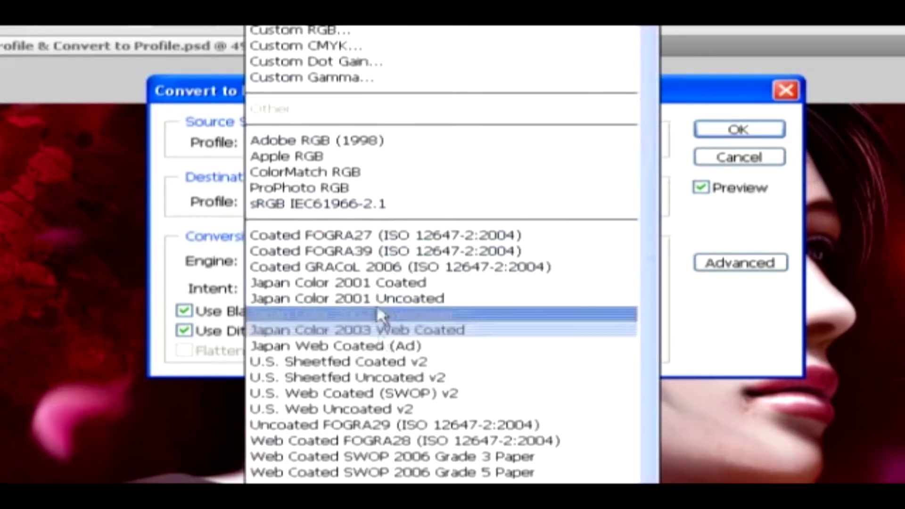
pyautogui.click(406, 394)
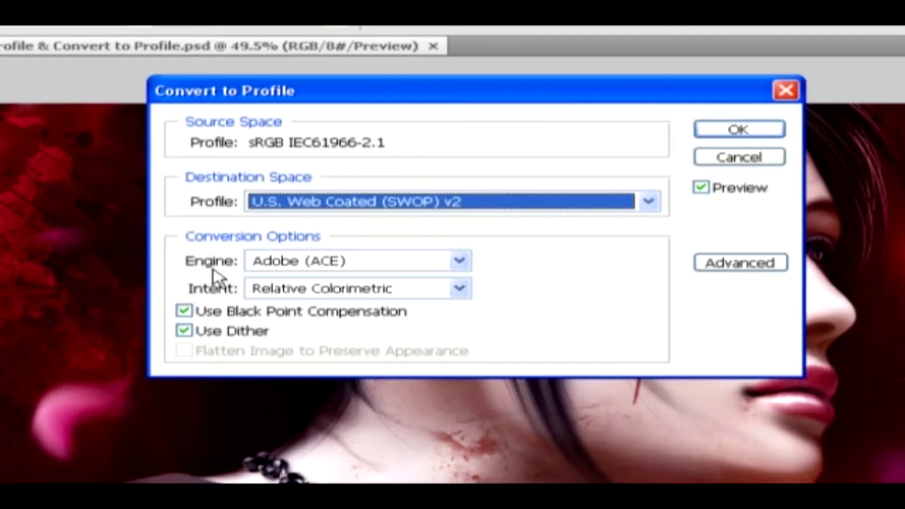
pyautogui.click(289, 263)
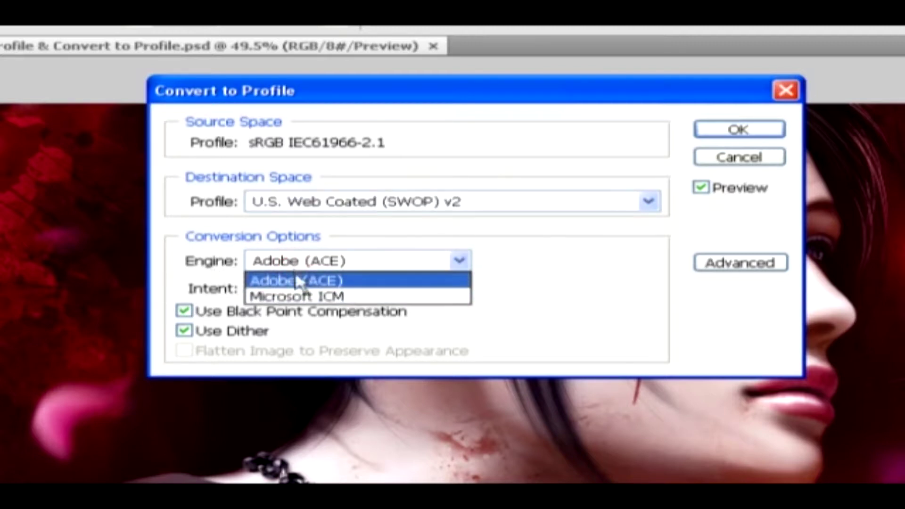
pyautogui.click(344, 280)
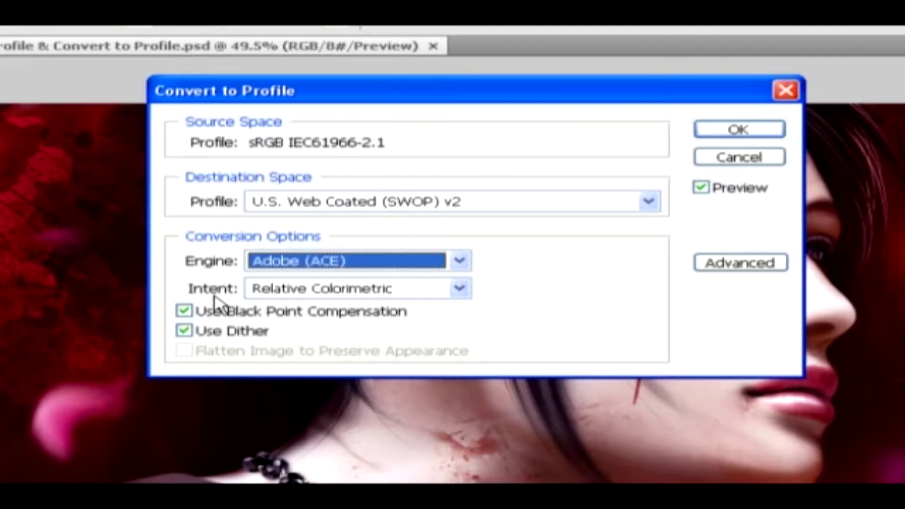
pyautogui.click(311, 290)
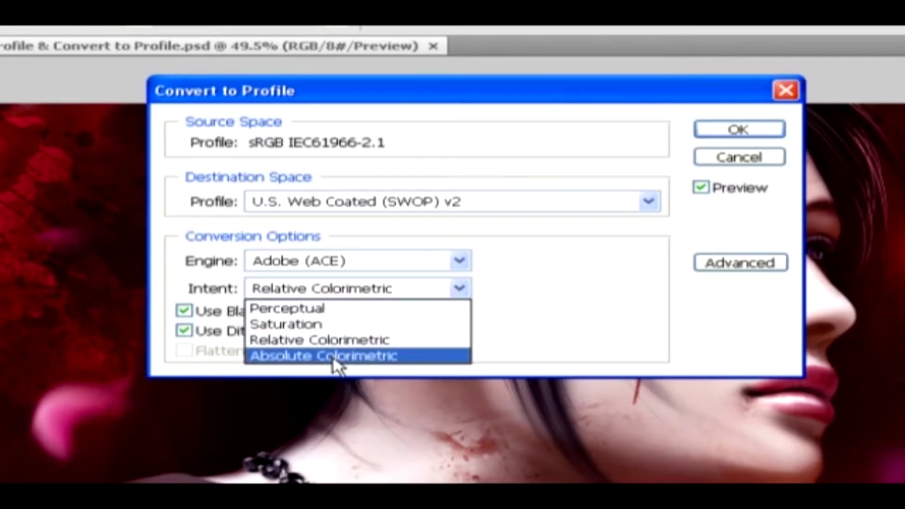
# - Reselect Relative Colorimetric as the conversion's rendering intent
pyautogui.click(323, 341)
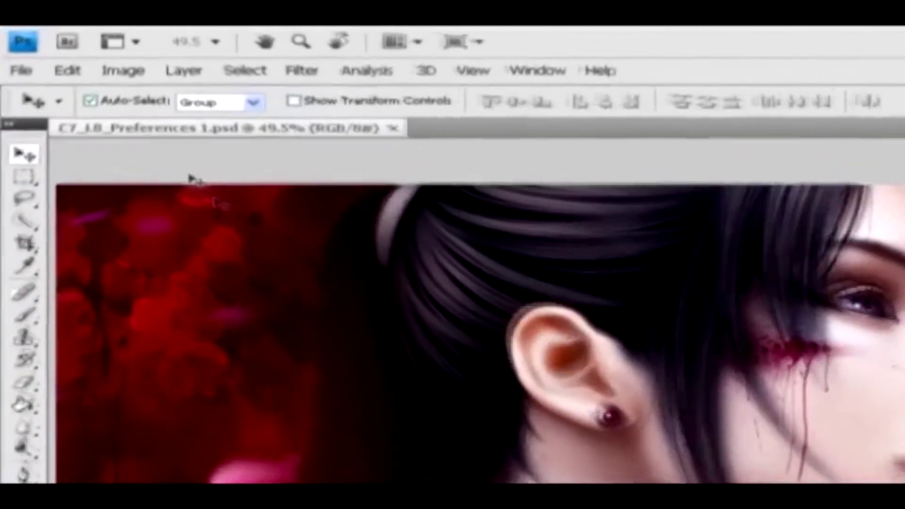
# - Open the General page of Preferences from the Edit menu
pyautogui.click(99, 53)
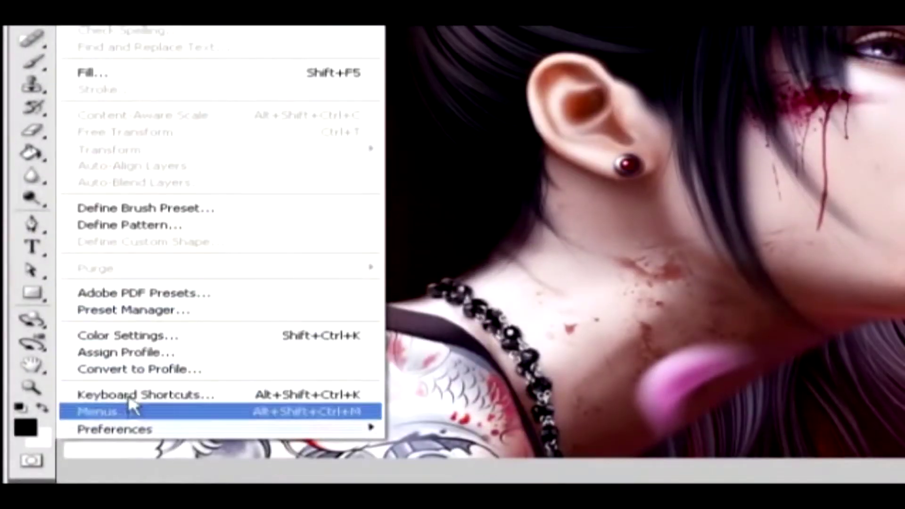
pyautogui.moveTo(125, 428)
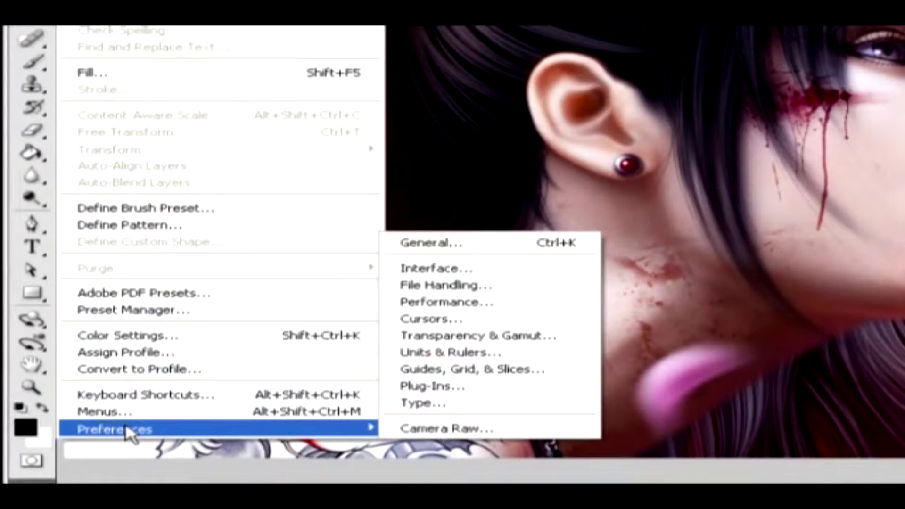
pyautogui.click(465, 244)
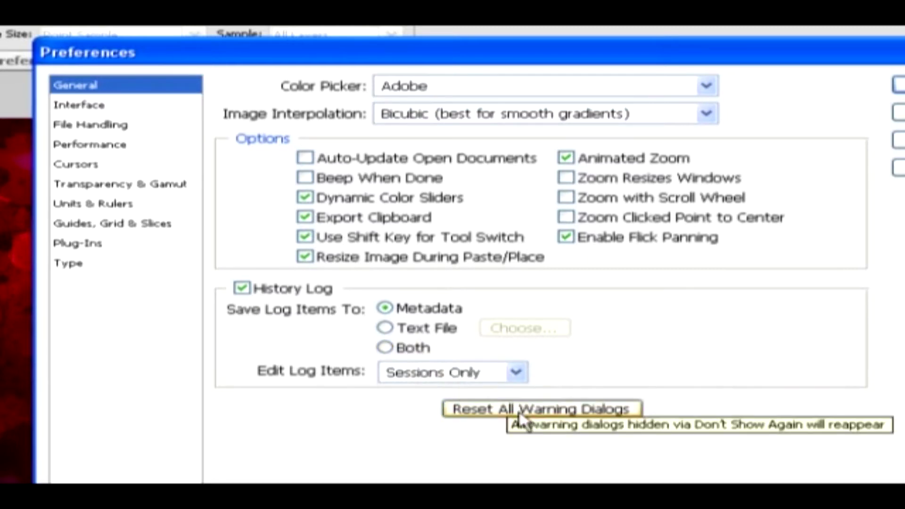
# - View the Interface preferences, then move on to the File Handling page
pyautogui.click(101, 106)
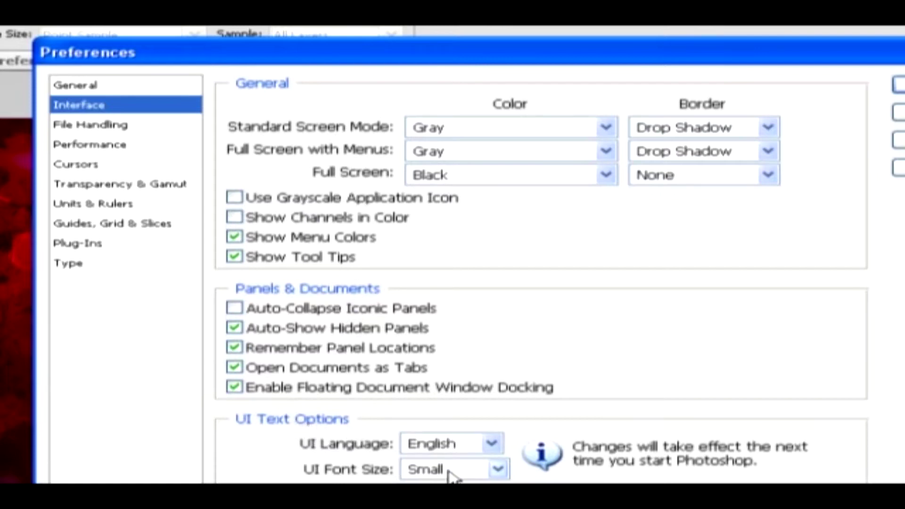
pyautogui.click(111, 129)
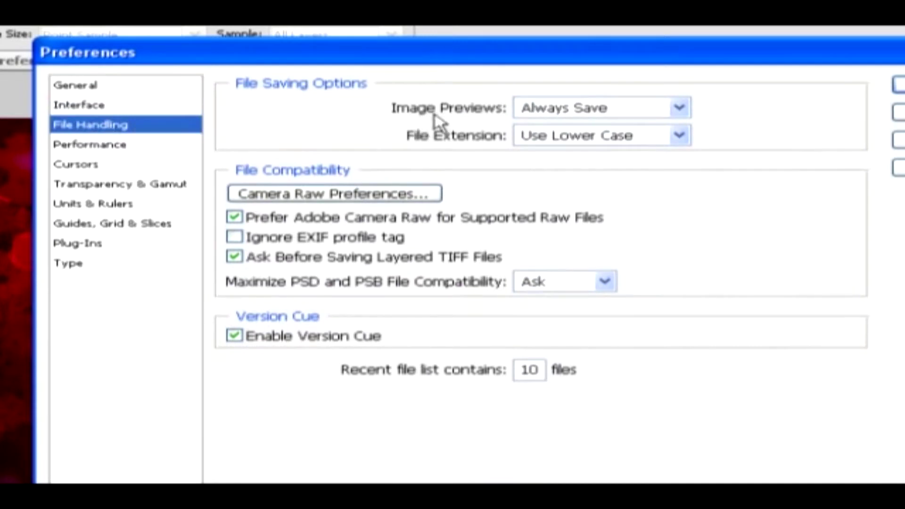
# - Keep Image Previews at Always Save and PSD/PSB compatibility at Ask, then view Performance
pyautogui.click(580, 115)
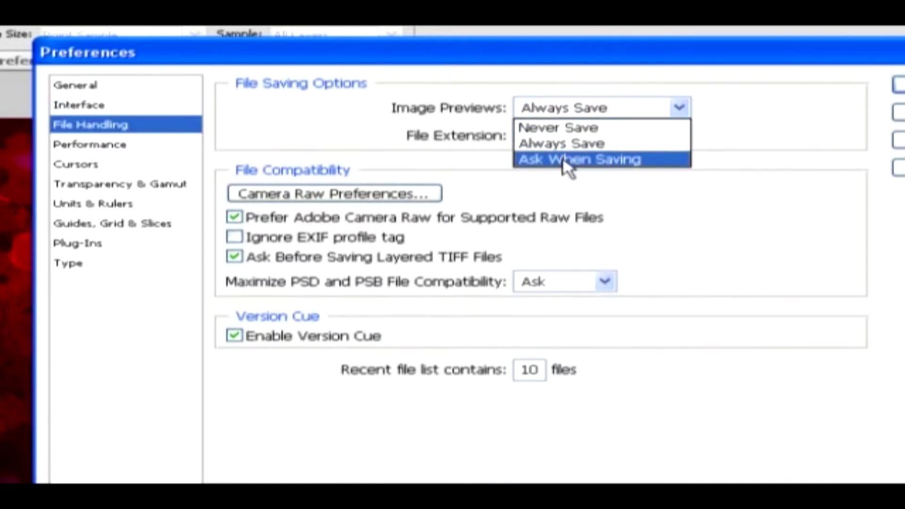
pyautogui.click(300, 180)
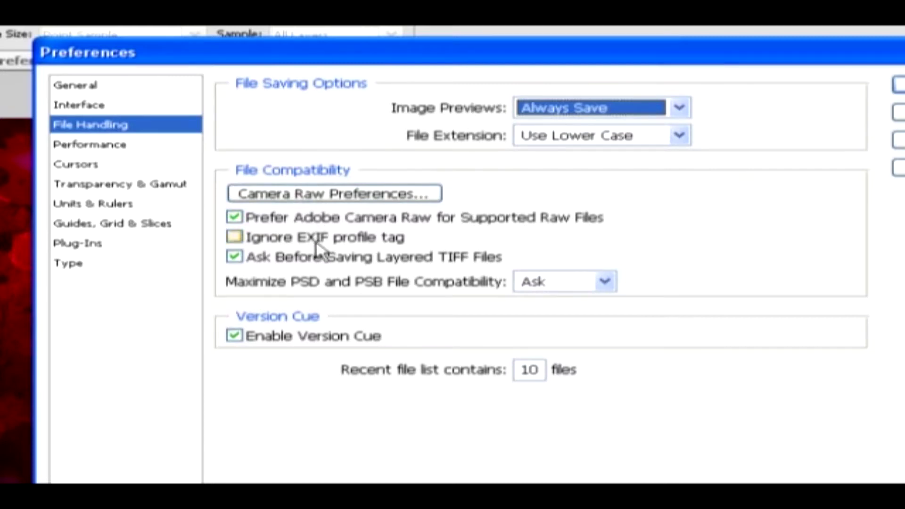
pyautogui.moveTo(317, 243)
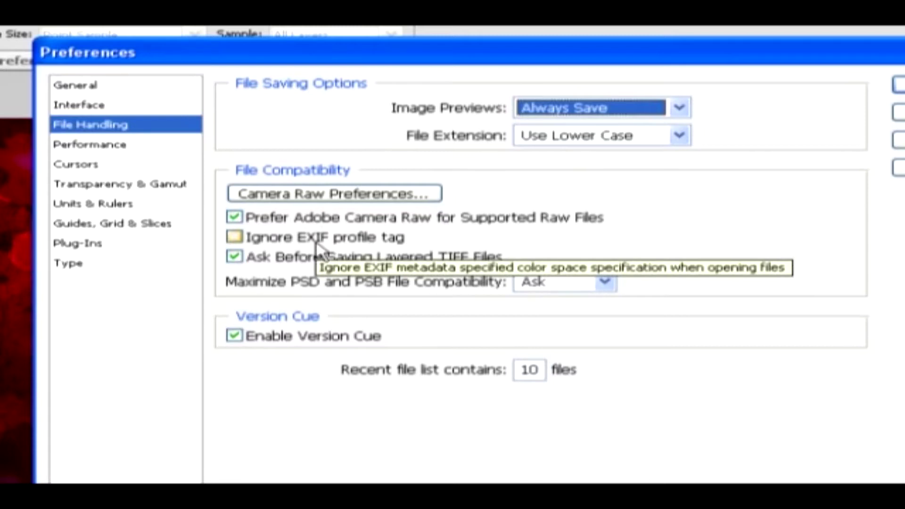
pyautogui.moveTo(317, 264)
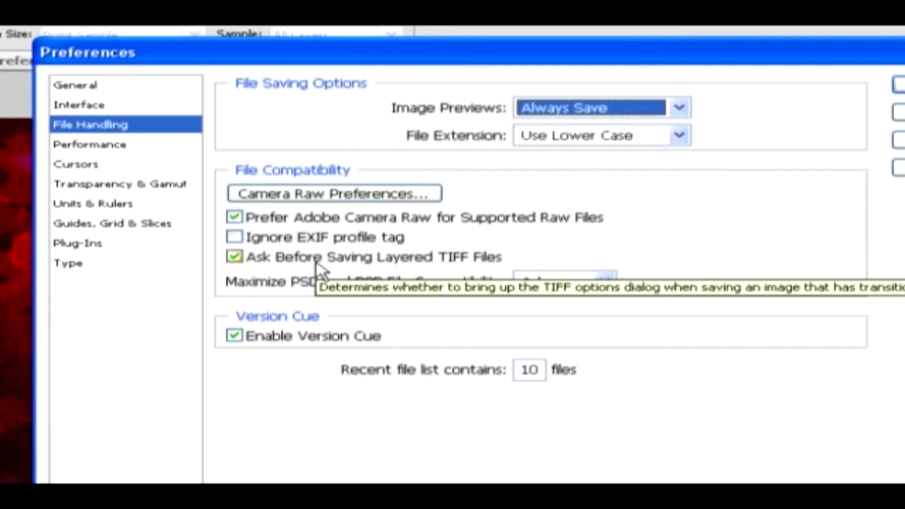
pyautogui.moveTo(320, 289)
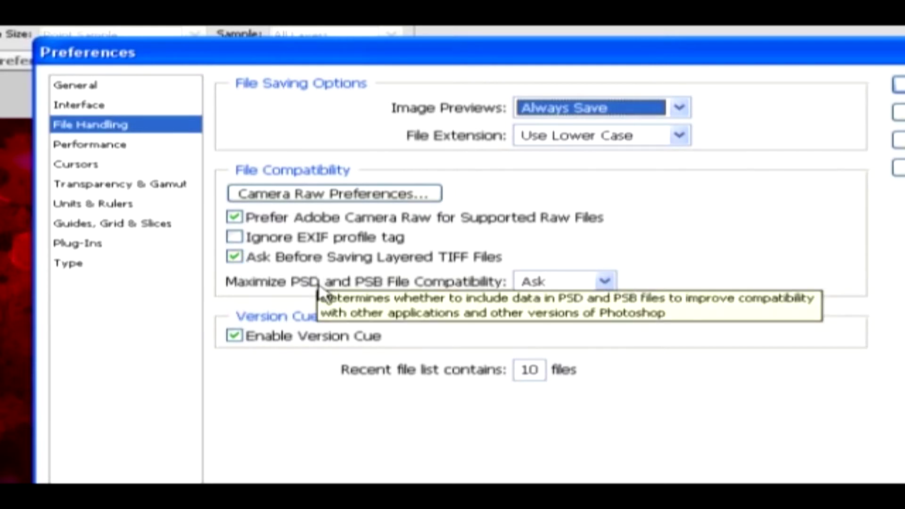
pyautogui.click(557, 282)
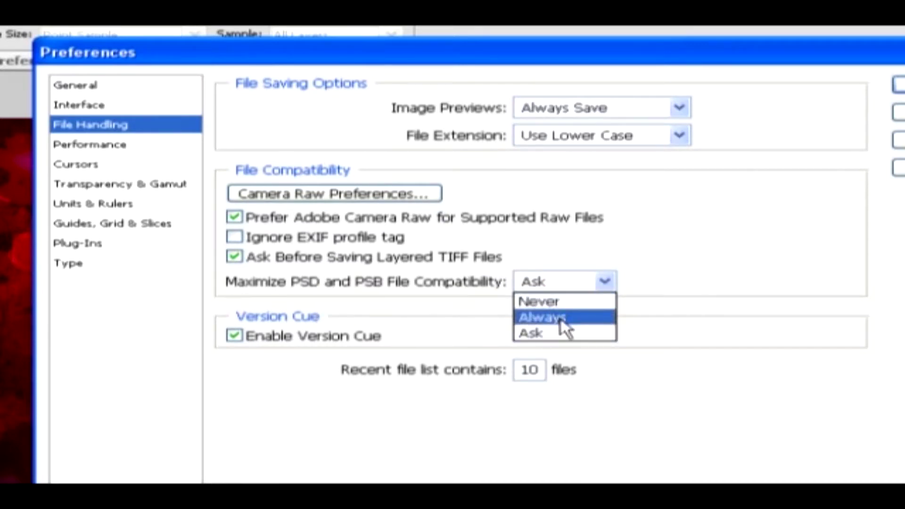
pyautogui.click(546, 333)
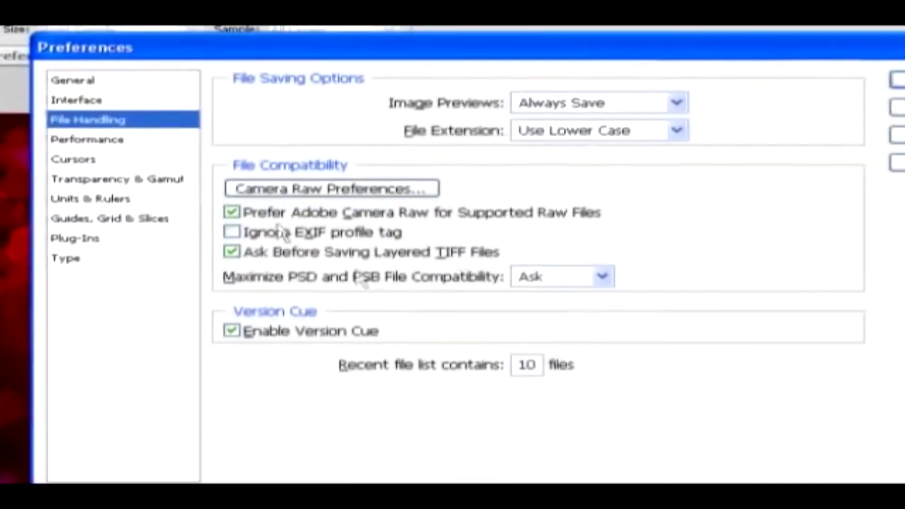
pyautogui.click(156, 140)
# - Enable OpenGL Drawing under the Performance page's GPU Settings
pyautogui.moveTo(259, 128)
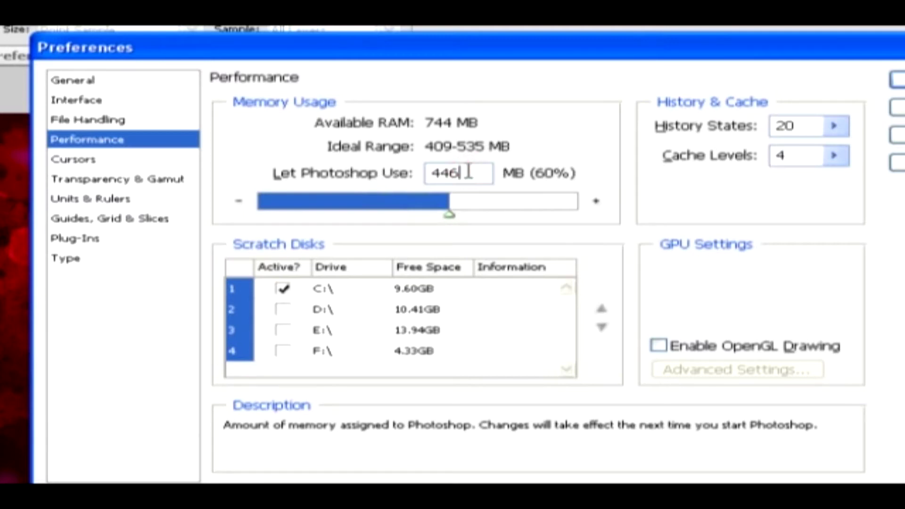
pyautogui.moveTo(298, 257)
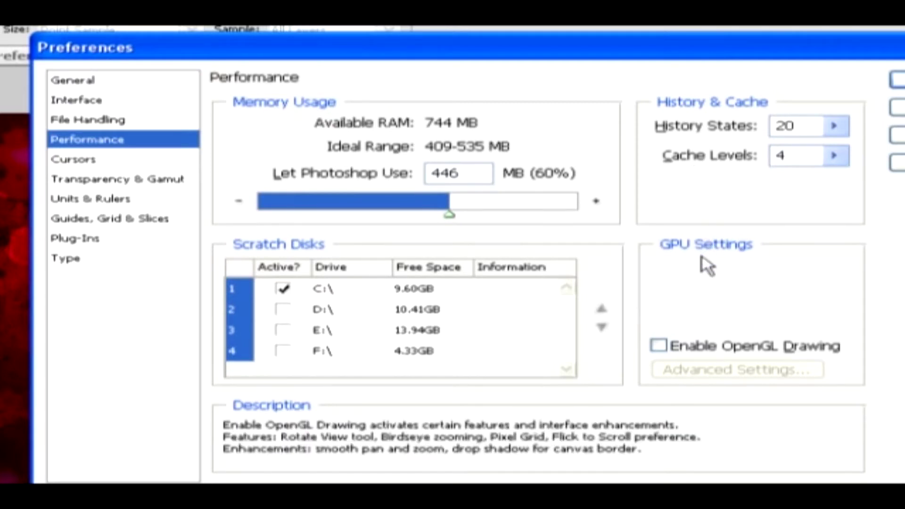
pyautogui.click(661, 349)
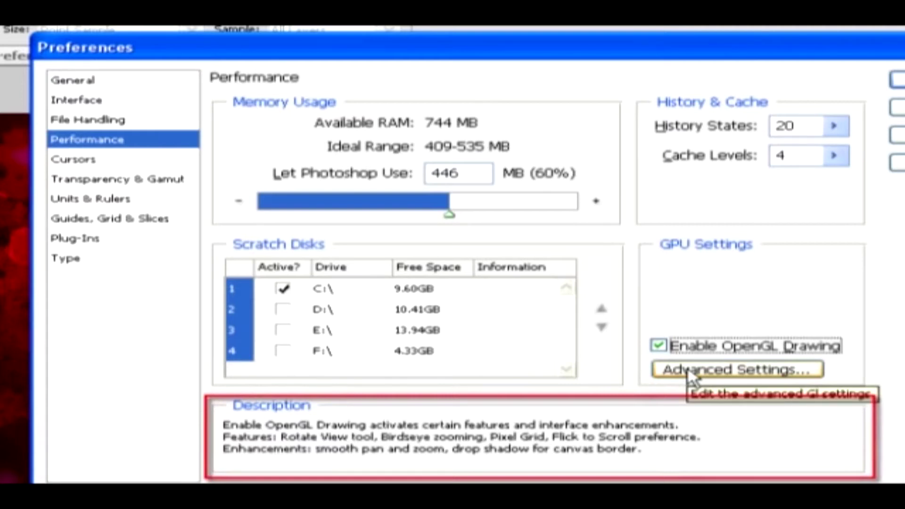
# - On the Cursors page, enable Show Crosshair in Brush Tip
pyautogui.click(85, 158)
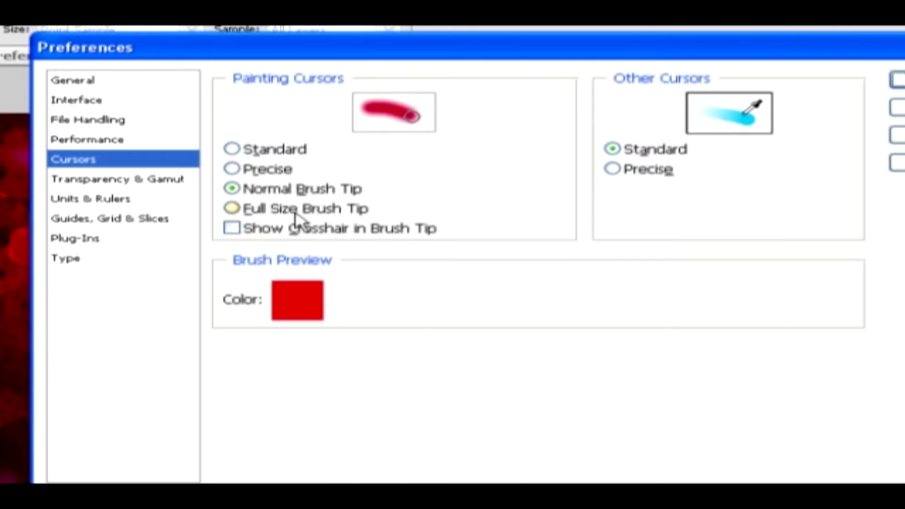
pyautogui.click(279, 236)
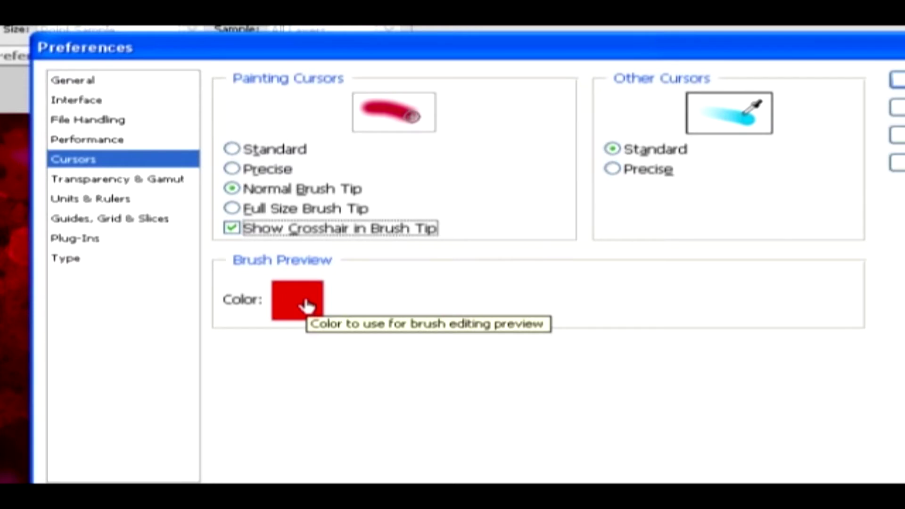
# - Show the Transparency & Gamut page: Medium grid size, Light grid colours, 100% gamut warning opacity
pyautogui.click(164, 182)
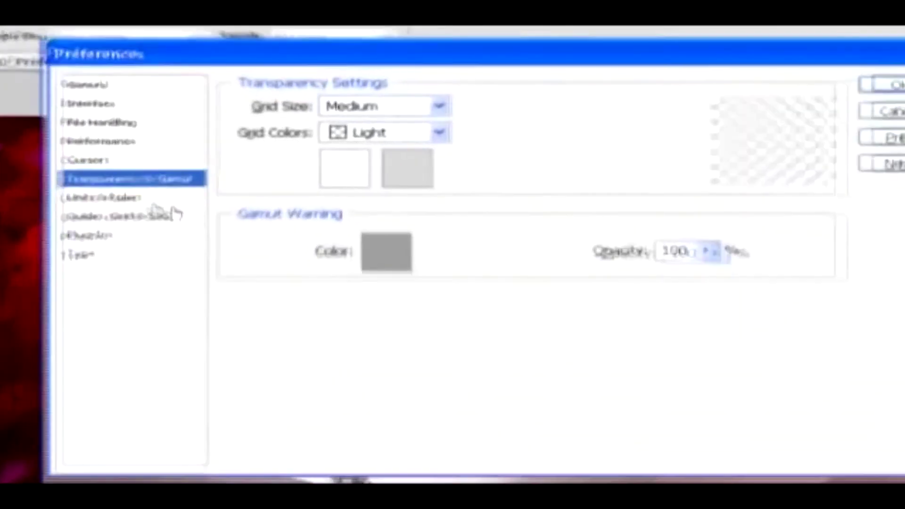
# - Display Units & Rulers, keeping the gutter unit as points and screen resolution in pixels/inch
pyautogui.click(142, 198)
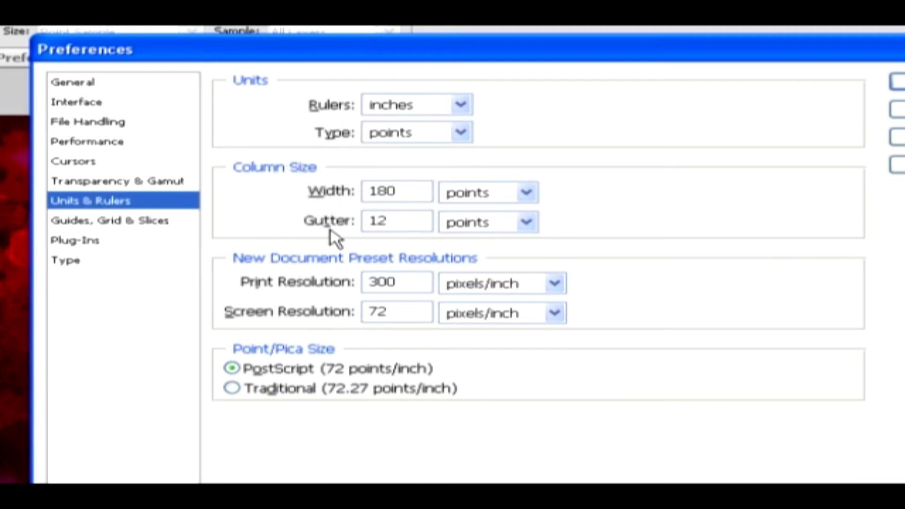
pyautogui.click(496, 227)
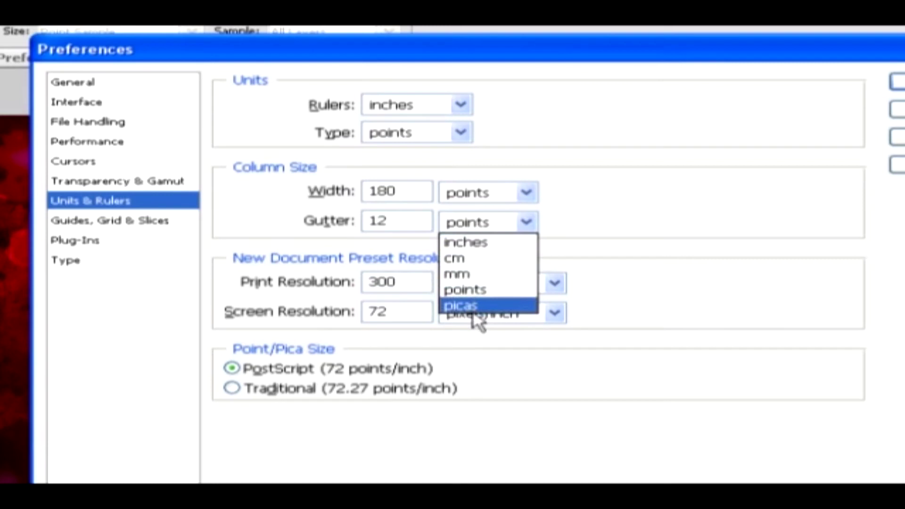
pyautogui.click(476, 291)
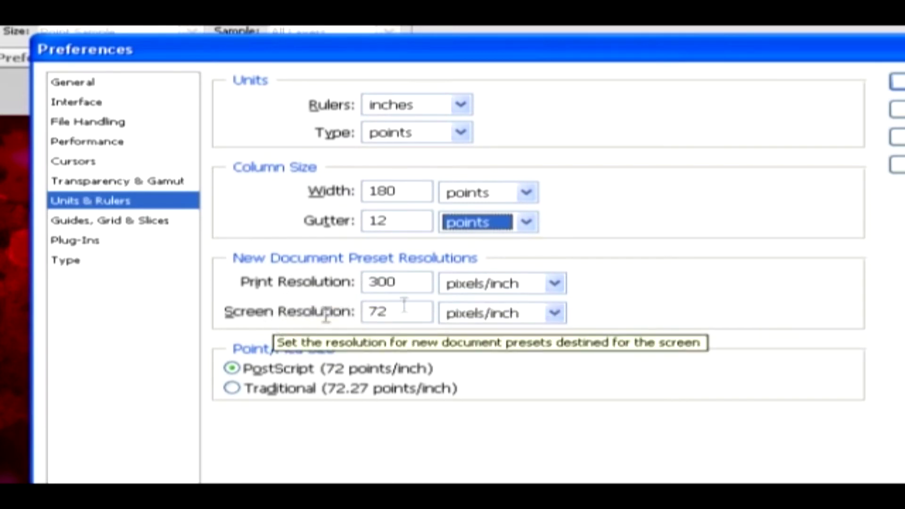
pyautogui.click(501, 313)
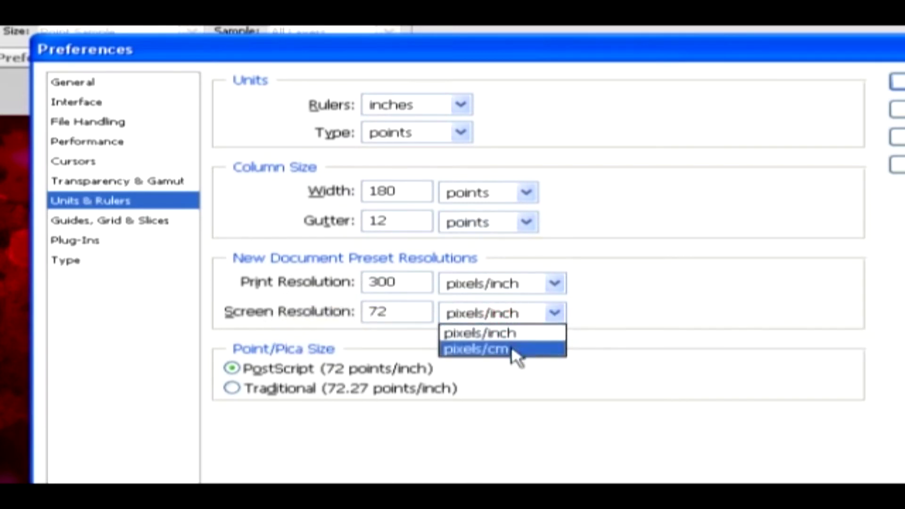
pyautogui.click(520, 334)
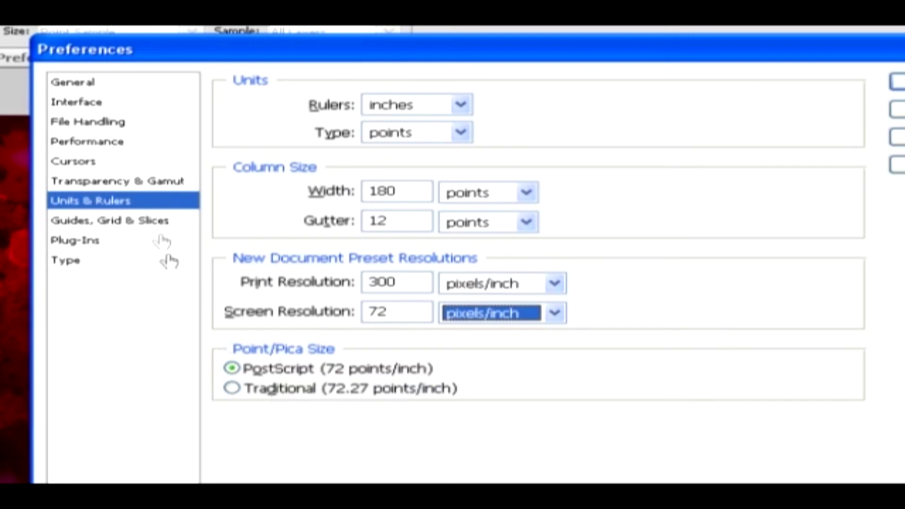
# - Display Guides, Grid & Slices and keep the gridline spacing at every 1 inch
pyautogui.click(152, 222)
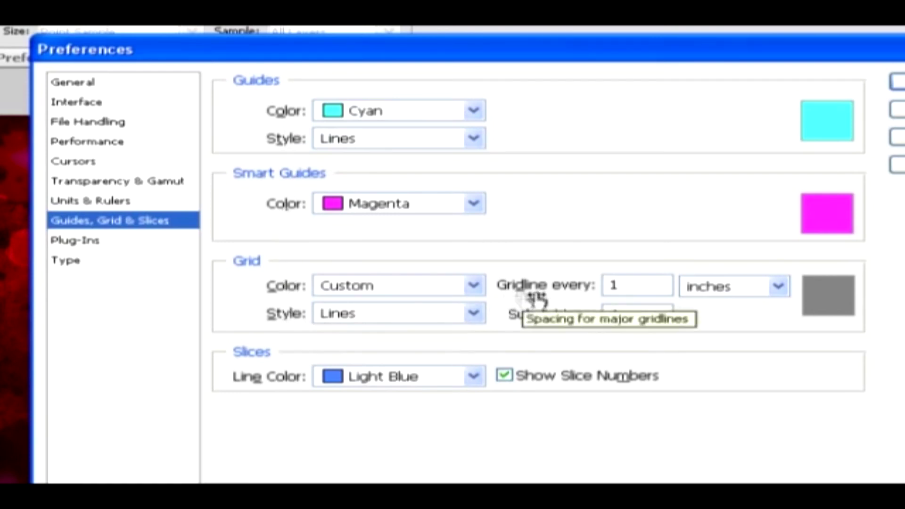
pyautogui.click(713, 289)
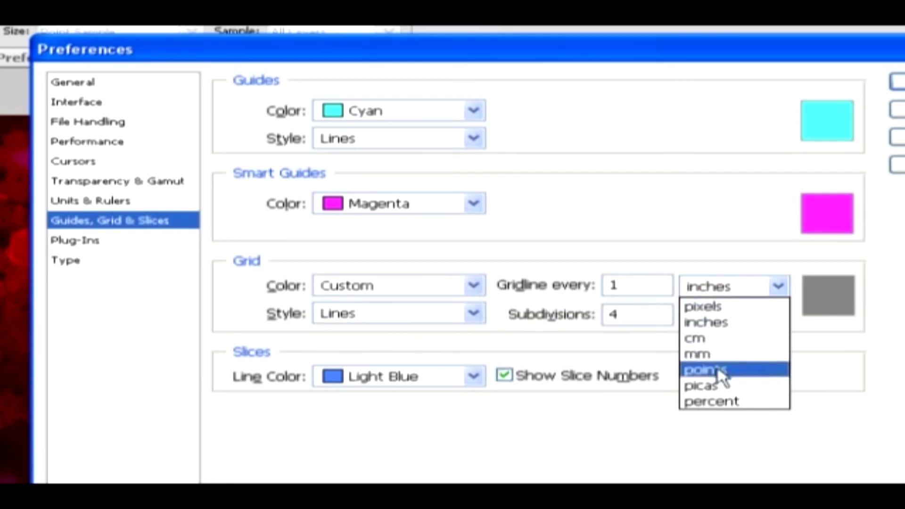
pyautogui.click(743, 324)
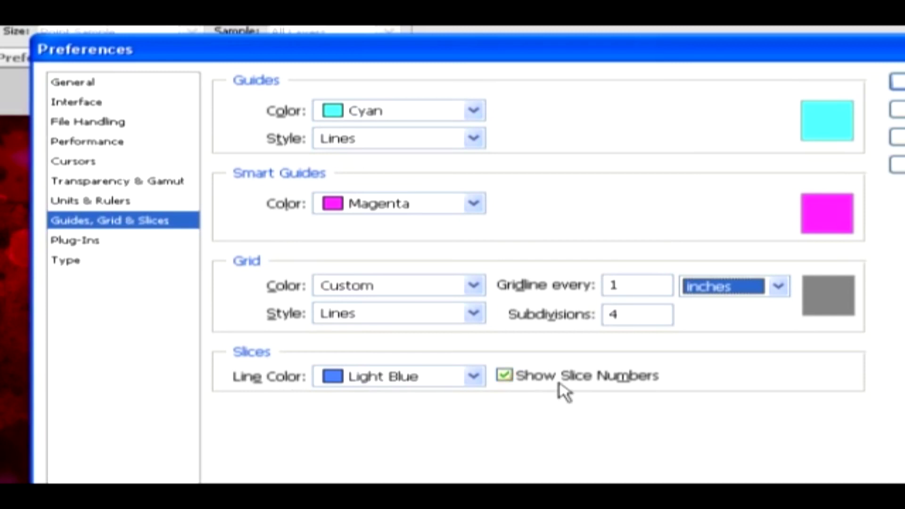
# - Show the Plug-Ins page with no additional plug-ins folder and both extension panel options enabled
pyautogui.click(107, 242)
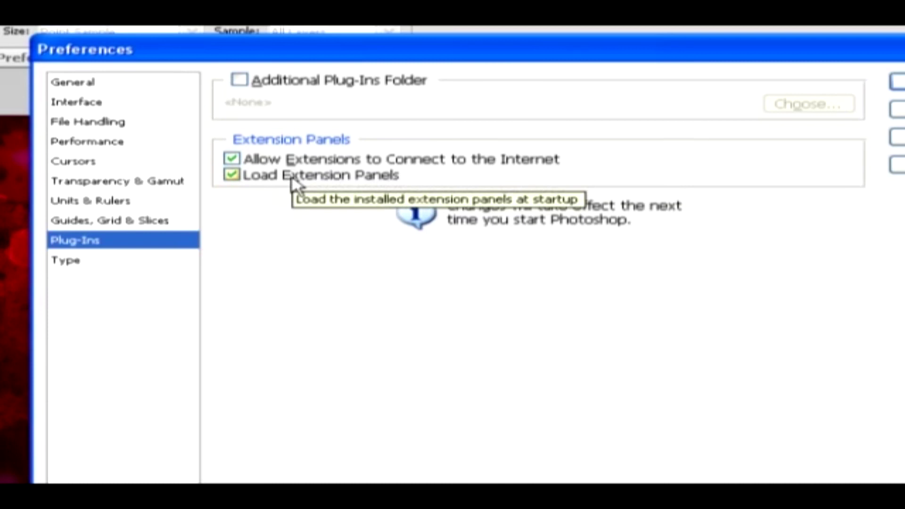
# - Show the Type page: Smart Quotes, Missing Glyph Protection, English font names on, Medium preview size
pyautogui.click(70, 262)
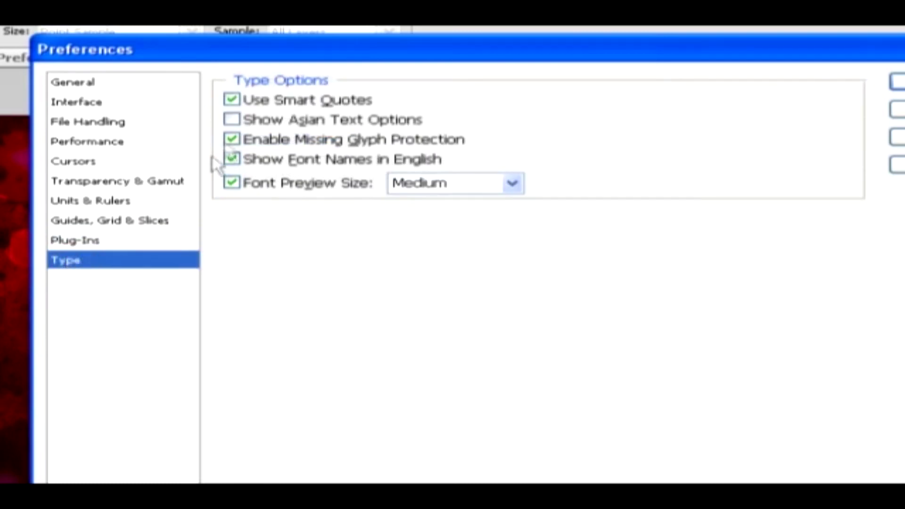